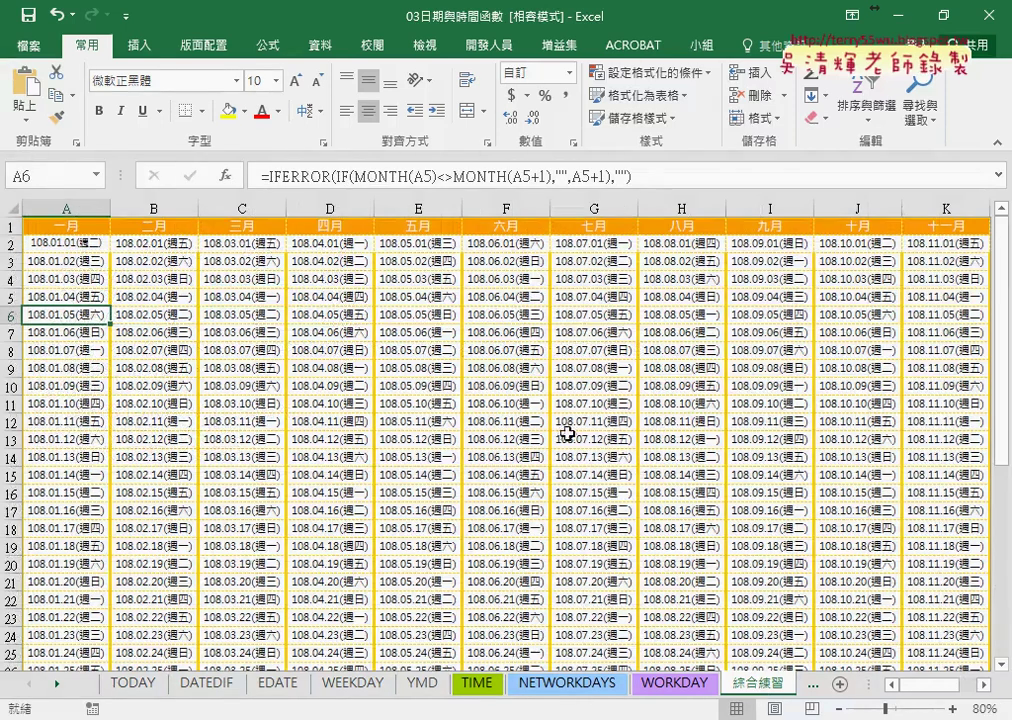
Select the twelve month columns of dates, cells A2 through L32.
left_click(635, 82)
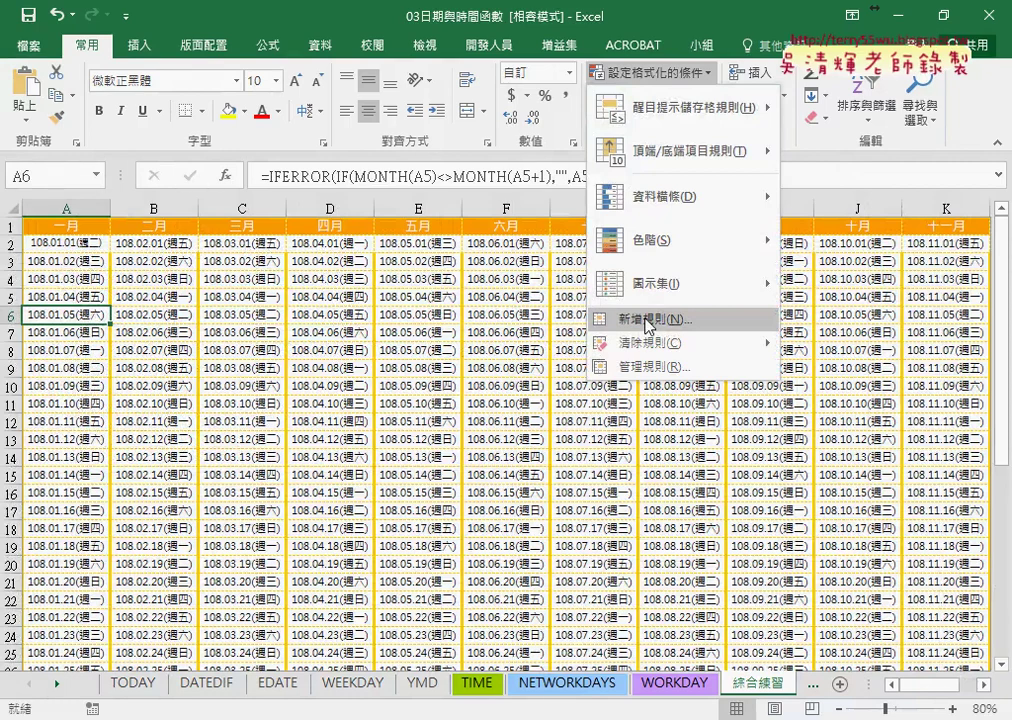
left_click(66, 243)
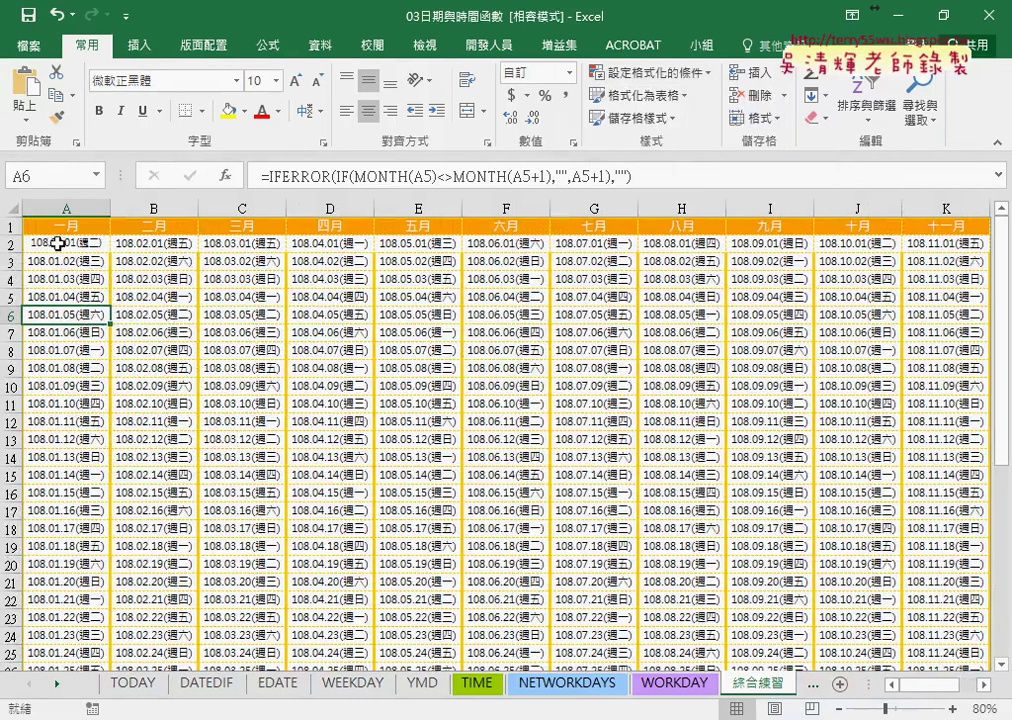
left_click(66, 243)
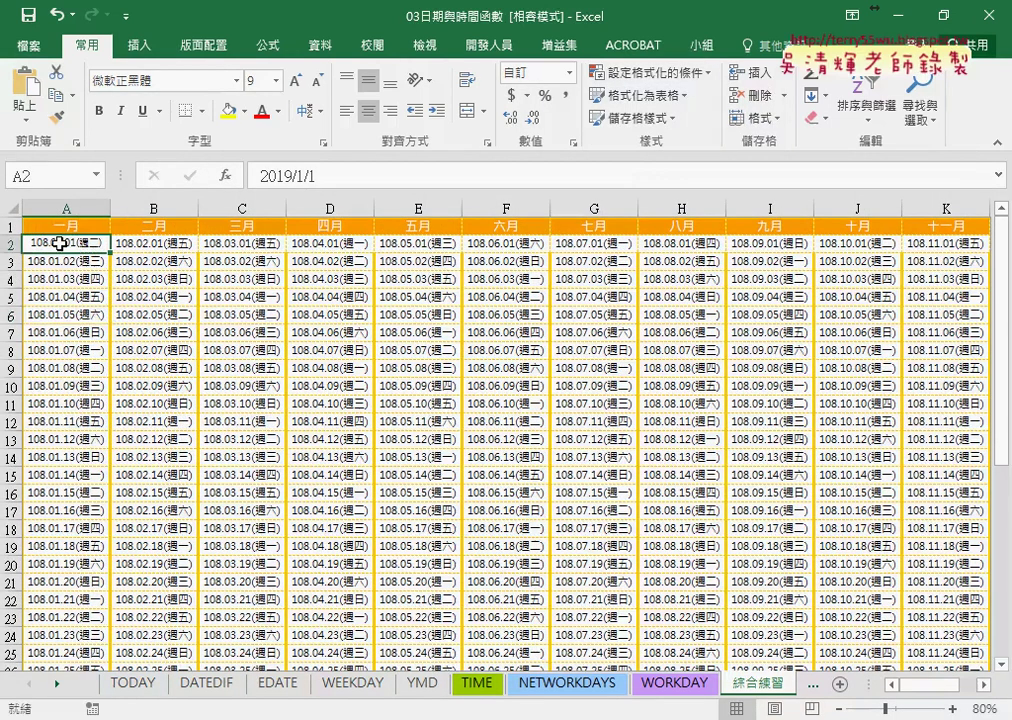
key("ctrl+shift+Right")
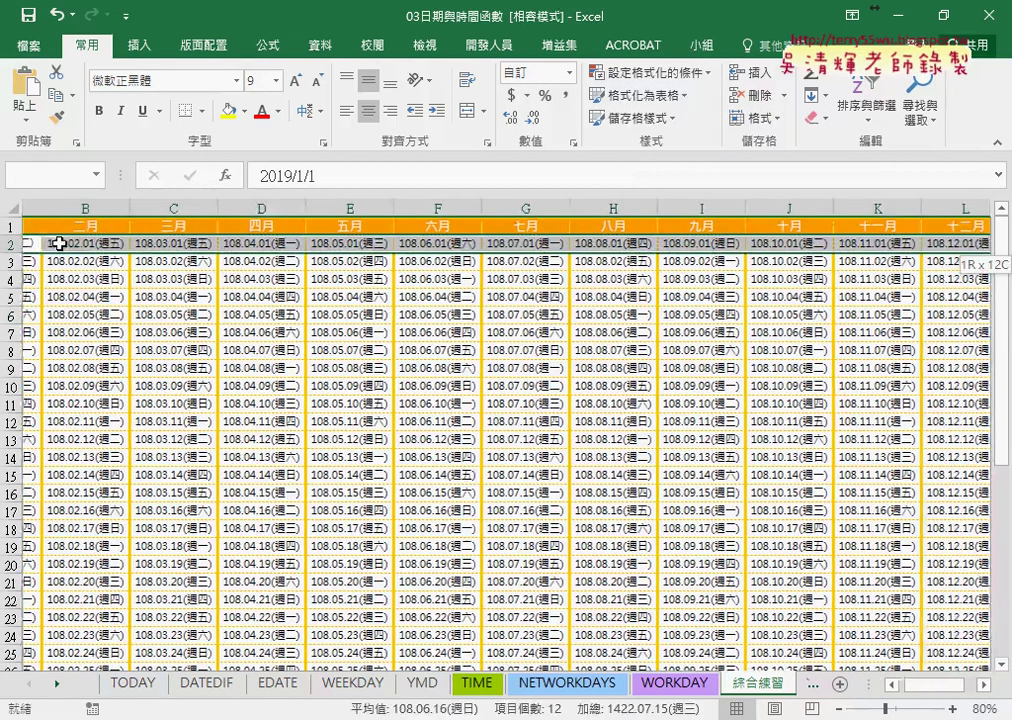
key("ctrl+shift+Down")
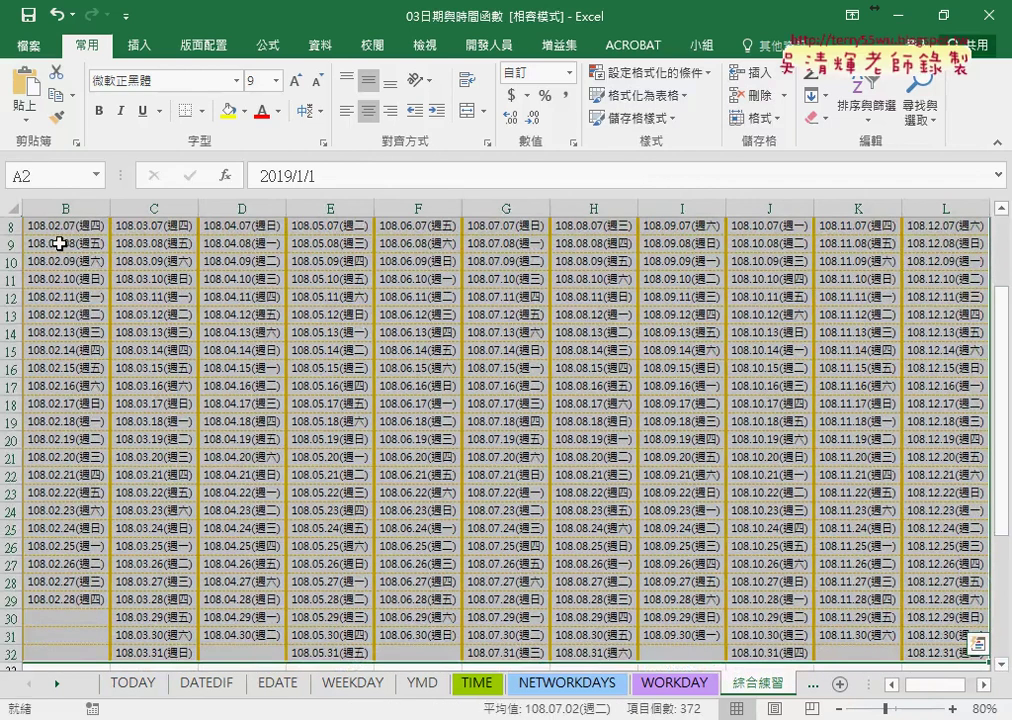
scroll(40, 200, "up", 3)
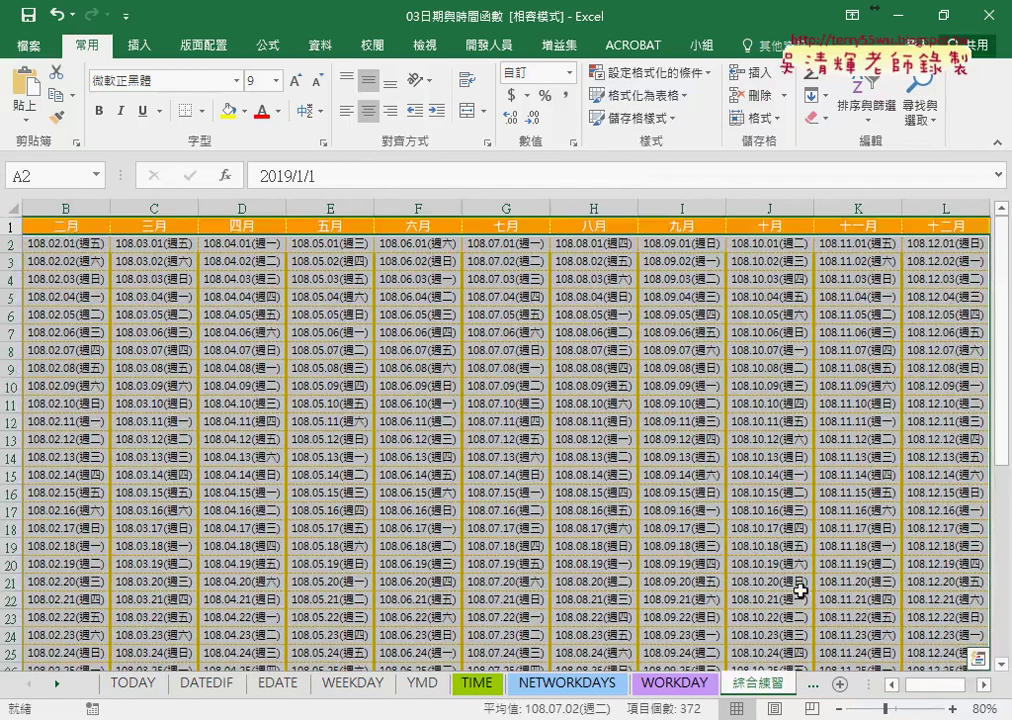
scroll(740, 545, "left", 1)
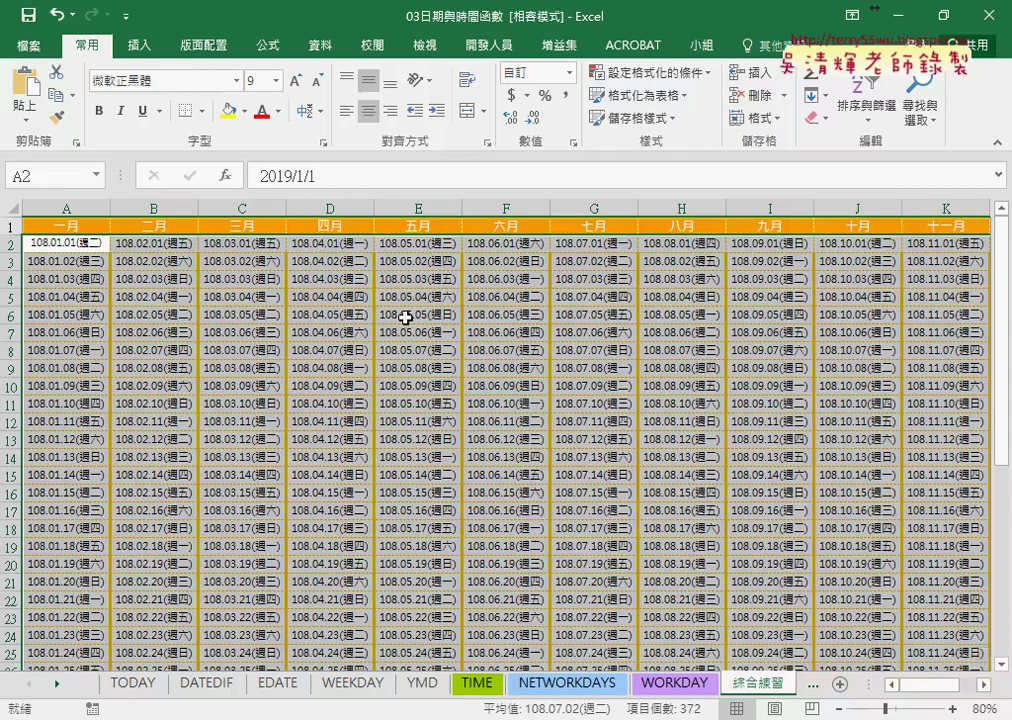
mouse_move(55, 243)
left_mouse_down()
mouse_move(1008, 268)
mouse_move(696, 290)
mouse_move(6, 256)
mouse_move(53, 244)
left_mouse_up()
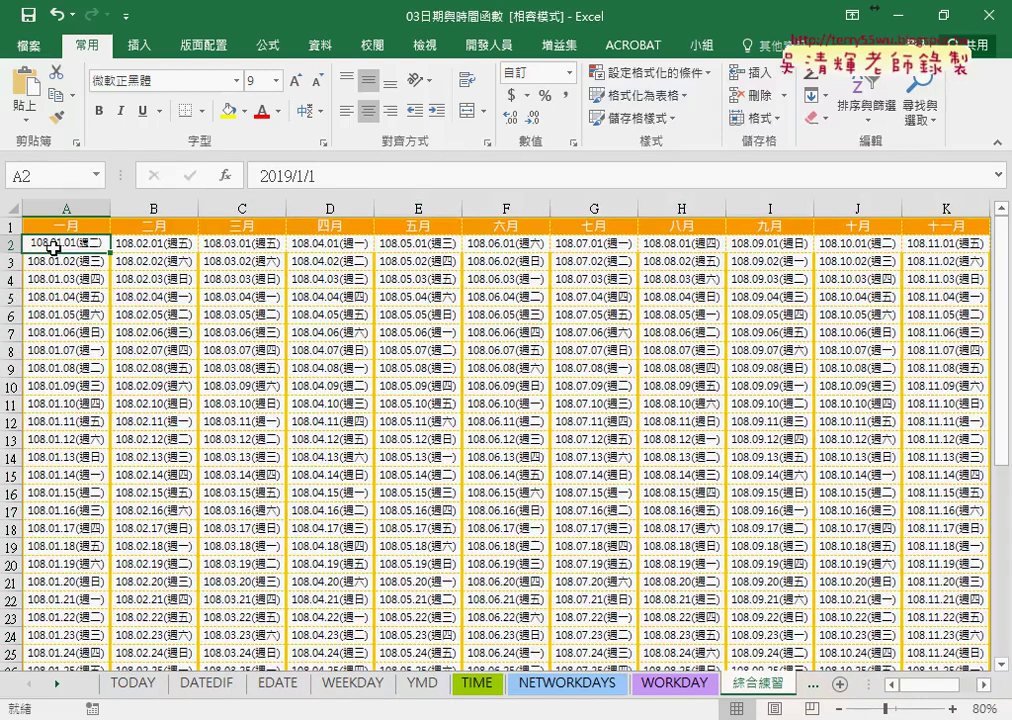
left_click_drag(53, 244, 985, 662)
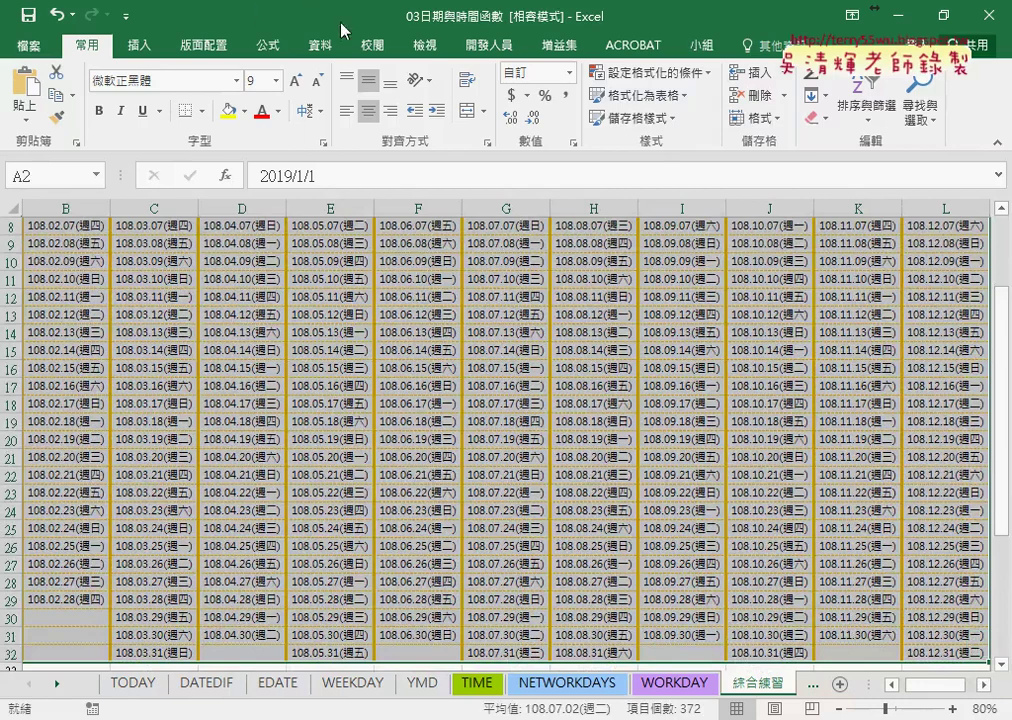
Create a new 'Use a formula' conditional formatting rule and begin its formula with =weekday(.
left_click(648, 72)
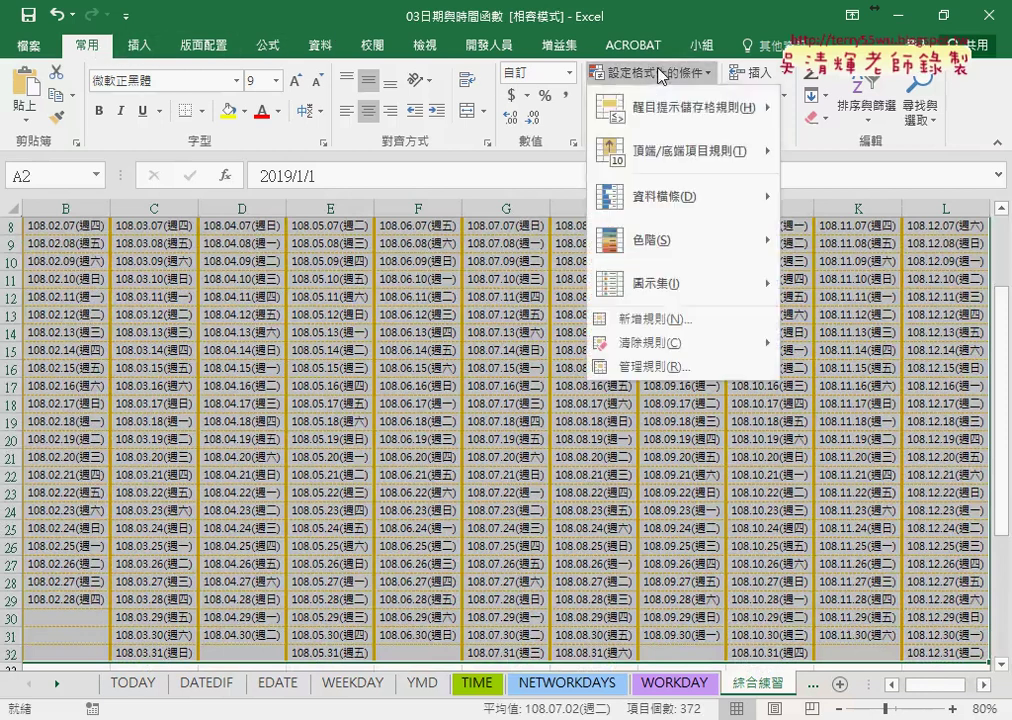
left_click(660, 320)
left_click(465, 296)
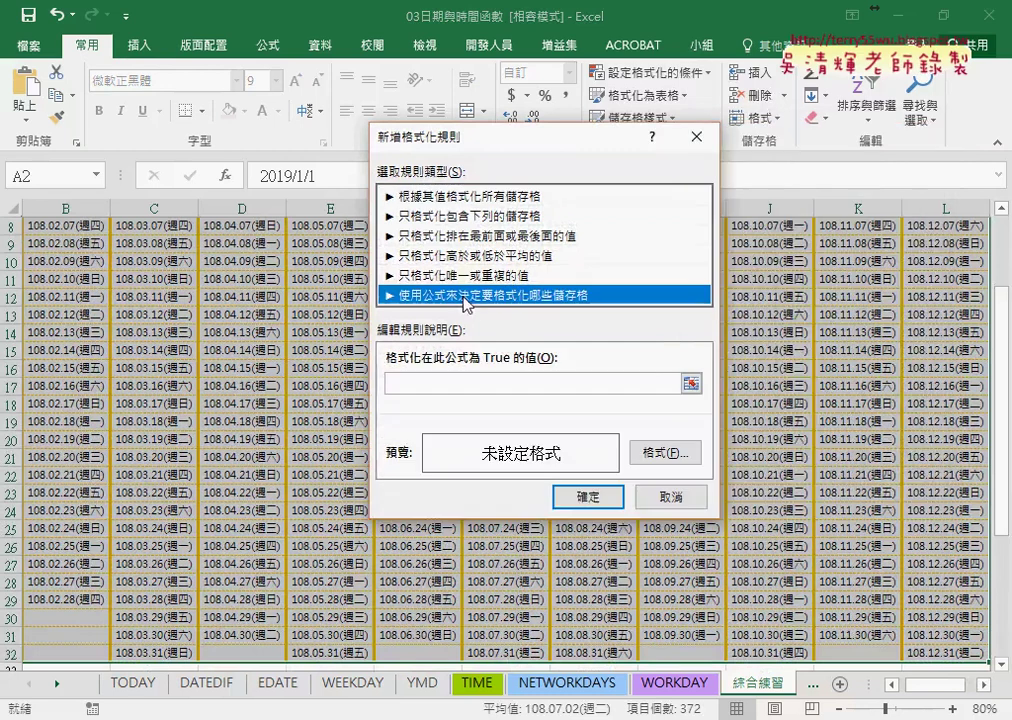
left_click(443, 387)
left_click(443, 385)
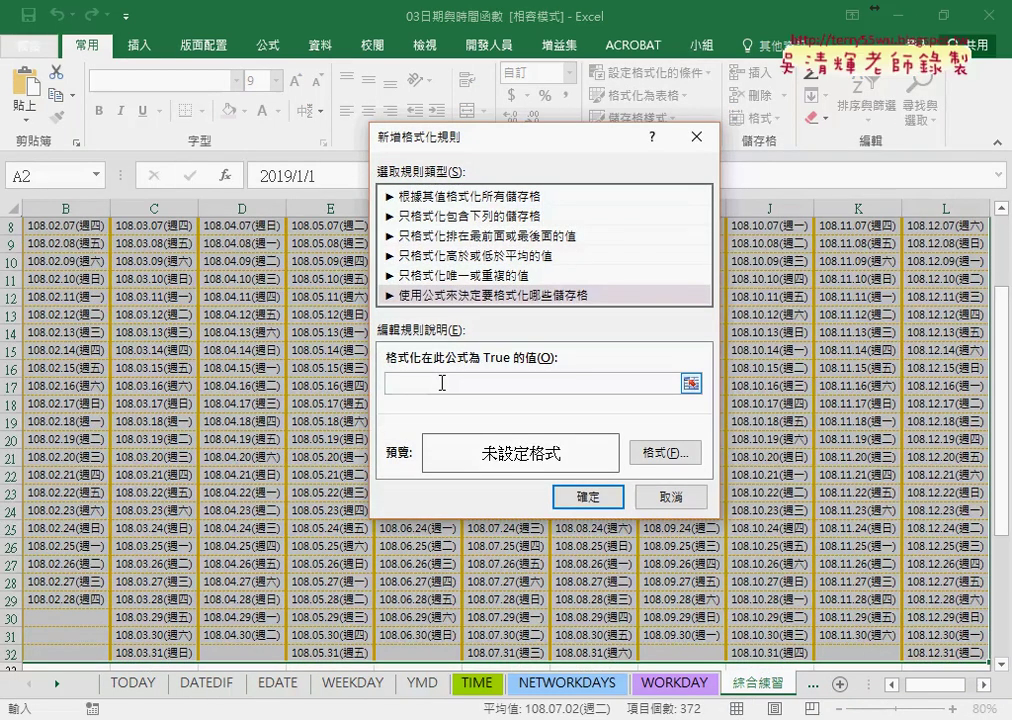
type("=")
type("weekday(")
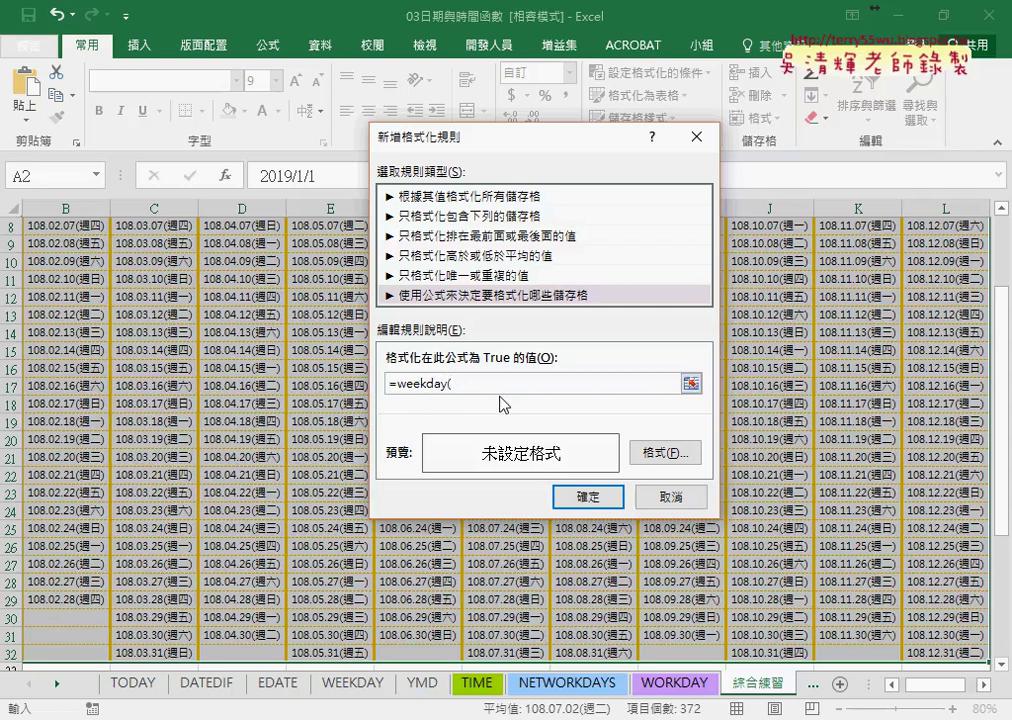
left_click(892, 686)
scroll(237, 443, "up", 3)
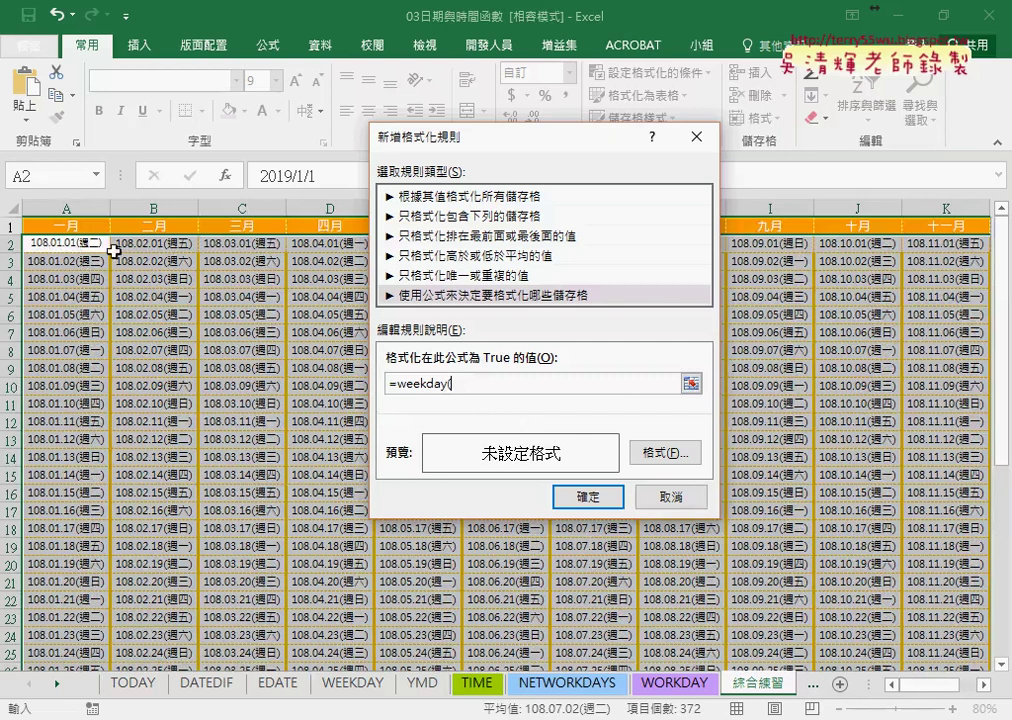
Complete the formula as =weekday(A2) and mark up the A2 date and formula in red.
type("A")
type("2")
type(")")
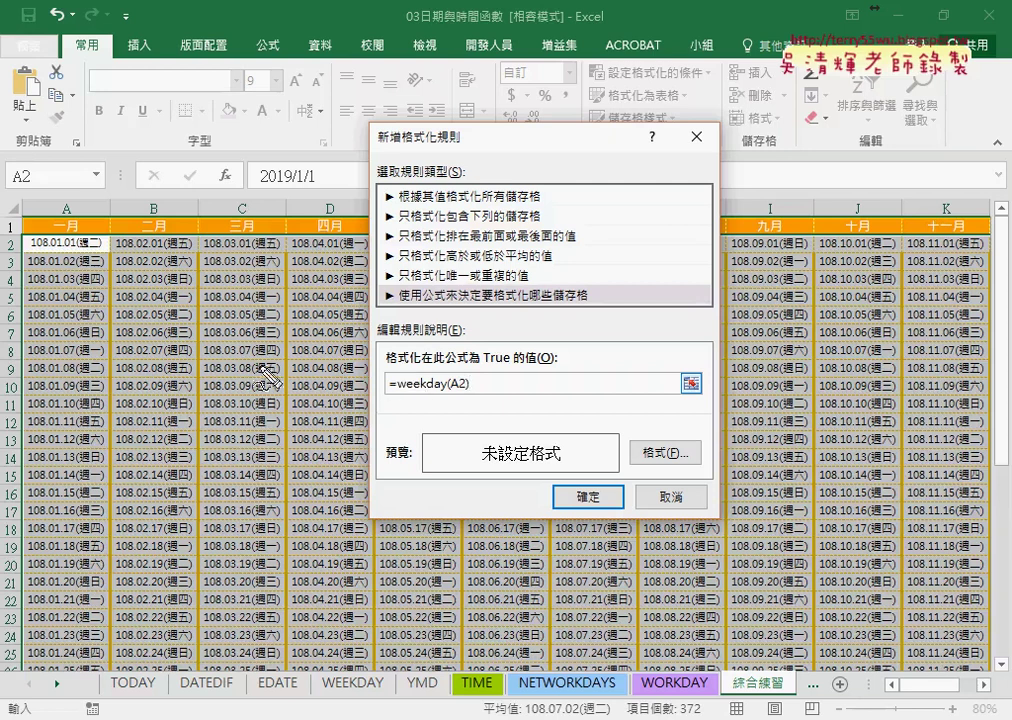
mouse_move(88, 257)
left_mouse_down()
mouse_move(33, 259)
mouse_move(215, 265)
left_mouse_up()
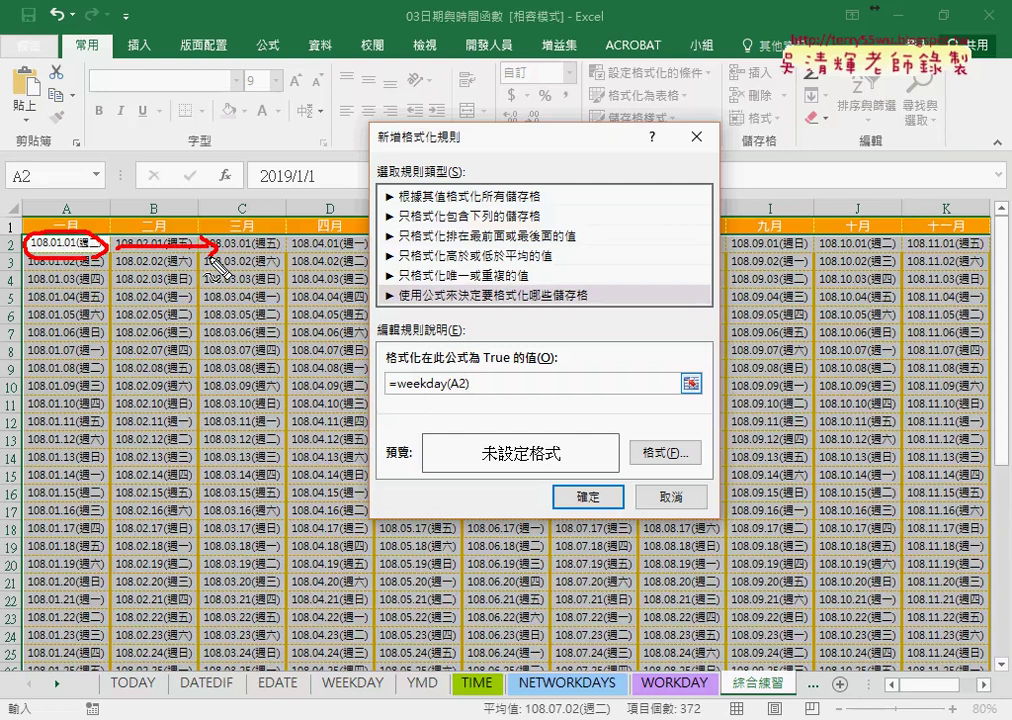
left_click_drag(387, 396, 492, 396)
left_click_drag(655, 452, 698, 440)
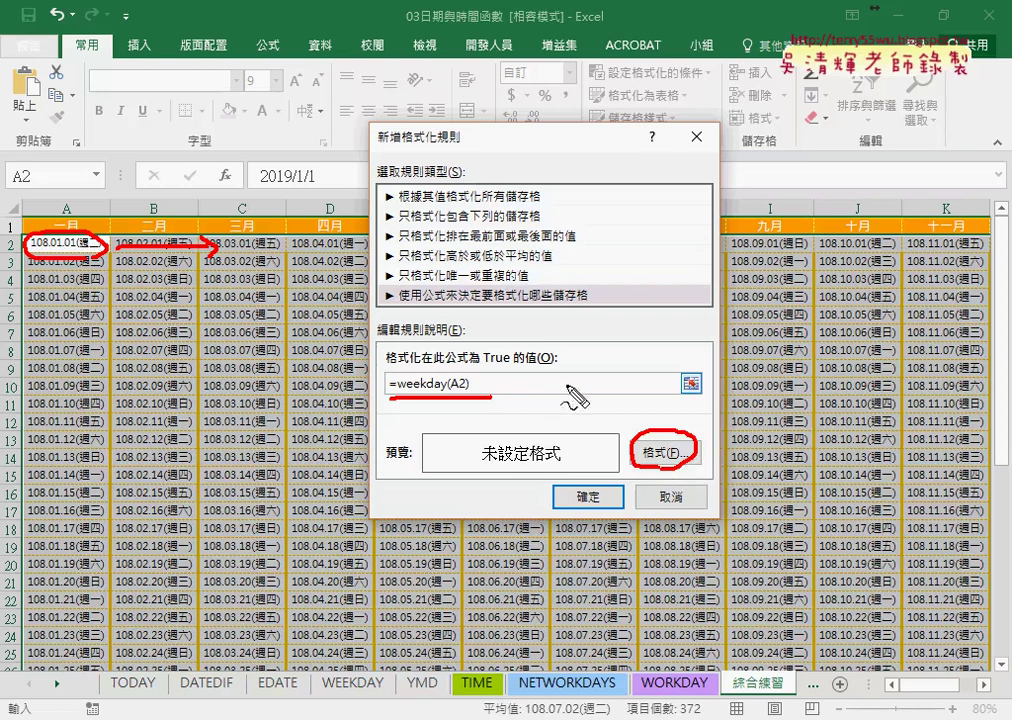
mouse_move(589, 365)
left_mouse_down()
mouse_move(617, 349)
mouse_move(666, 430)
mouse_move(678, 416)
left_mouse_up()
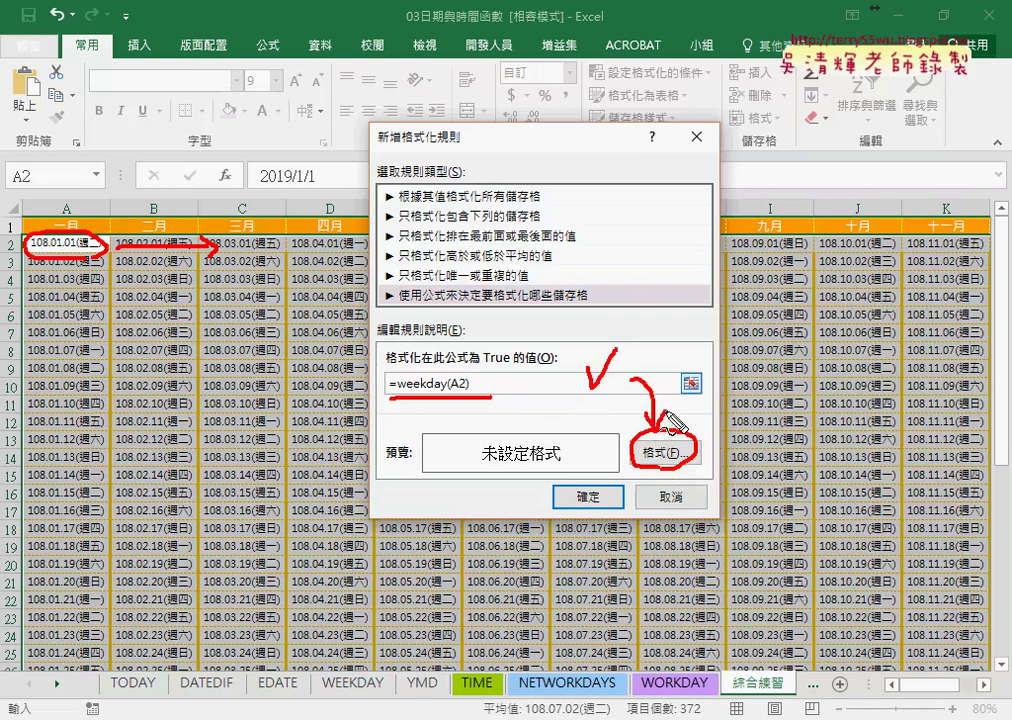
left_click_drag(667, 344, 685, 366)
left_click_drag(684, 344, 669, 366)
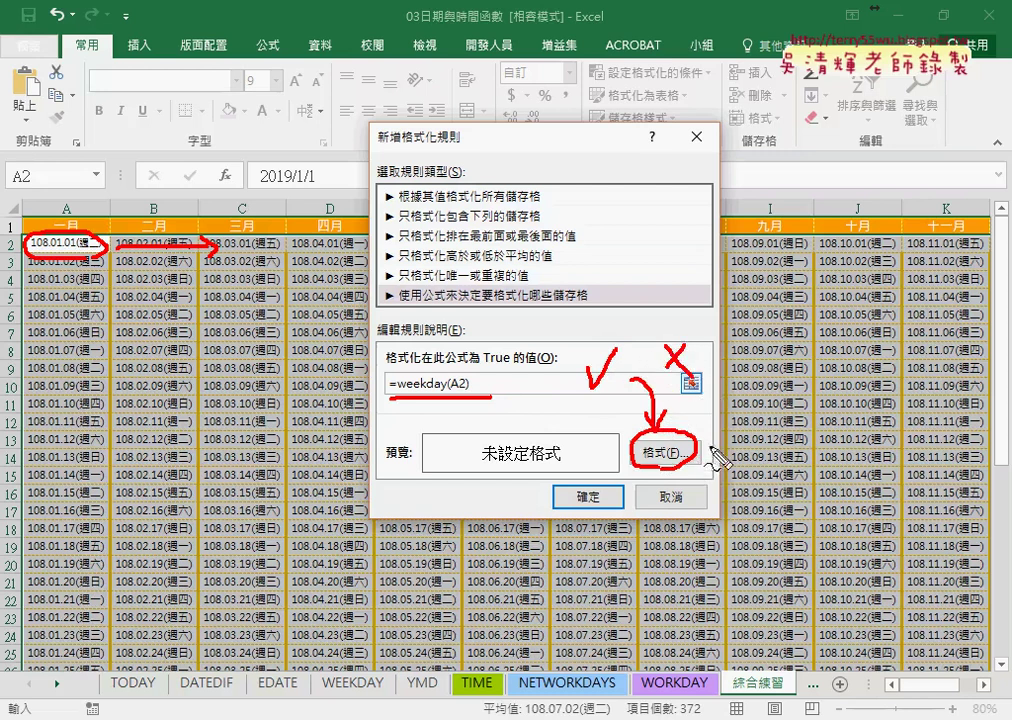
mouse_move(713, 413)
left_mouse_down()
mouse_move(756, 340)
mouse_move(768, 349)
left_mouse_up()
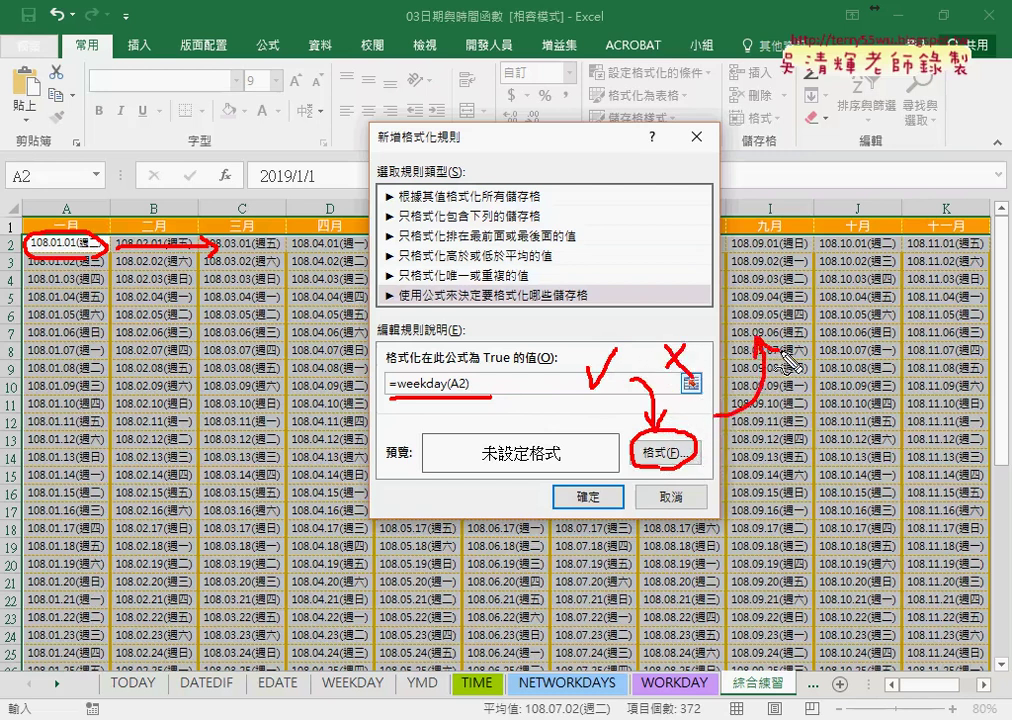
key("Escape")
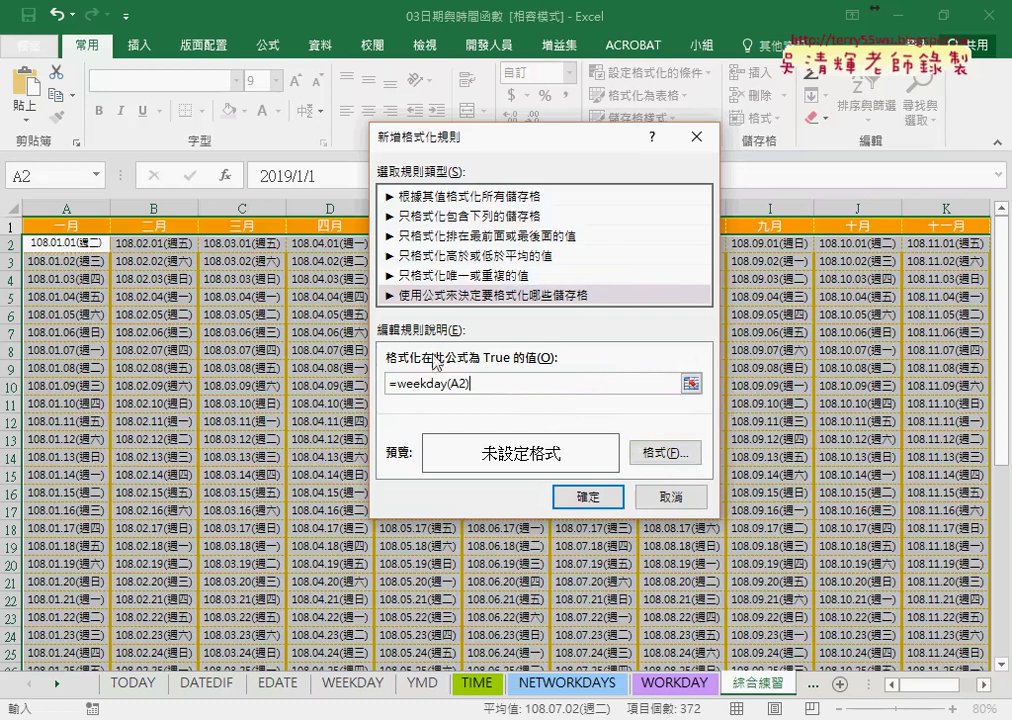
Append =7 so the rule formula reads =weekday(A2)=7 for Saturdays.
left_click(398, 386)
key("shift+End")
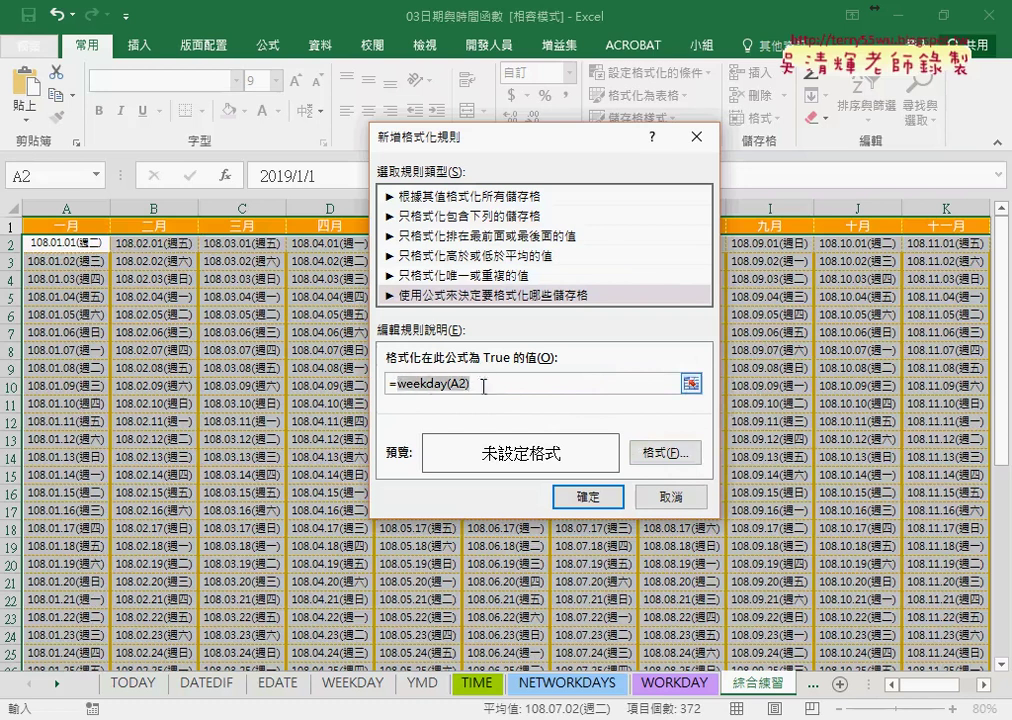
left_click(482, 386)
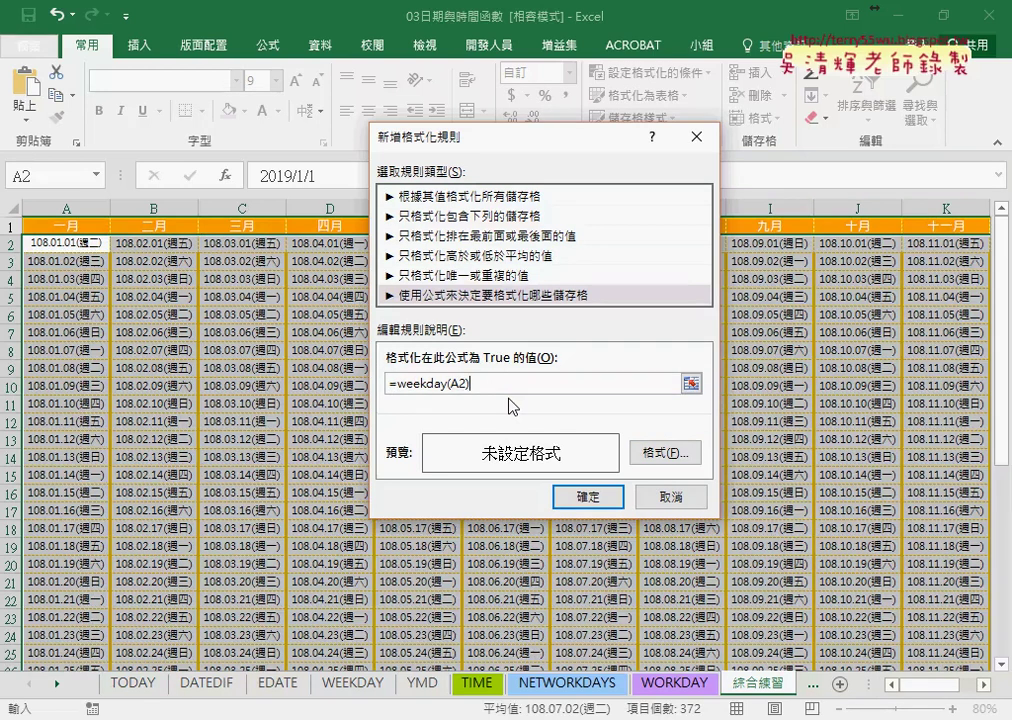
type("=")
type("7")
left_click_drag(396, 384, 529, 387)
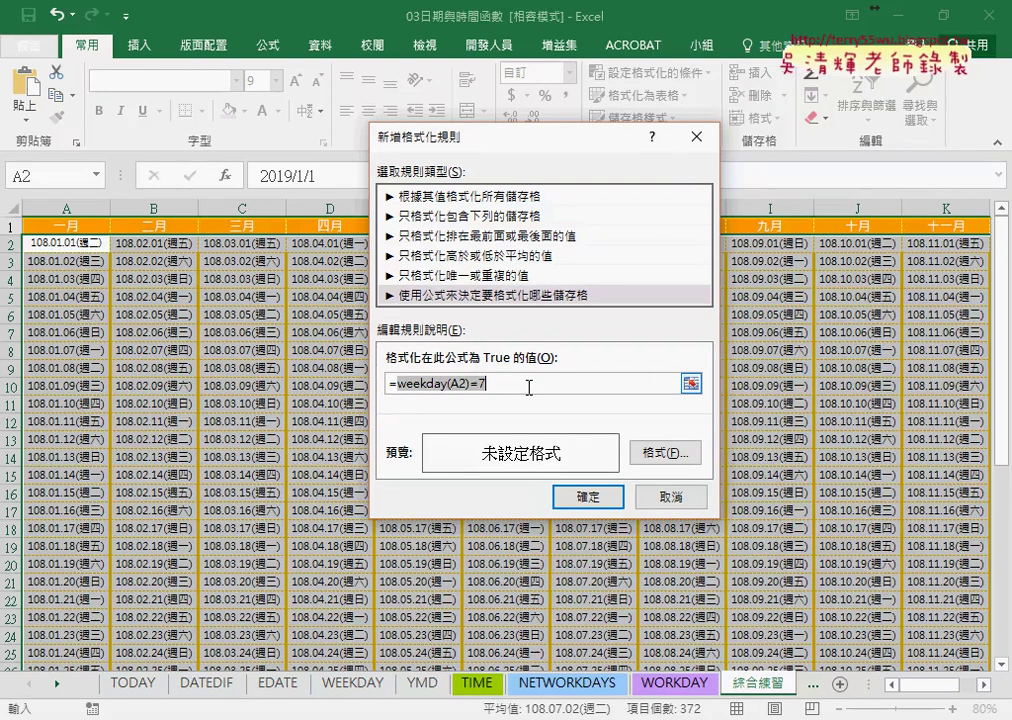
Give the Saturday rule dark olive green text and a light green cell fill.
left_click(658, 456)
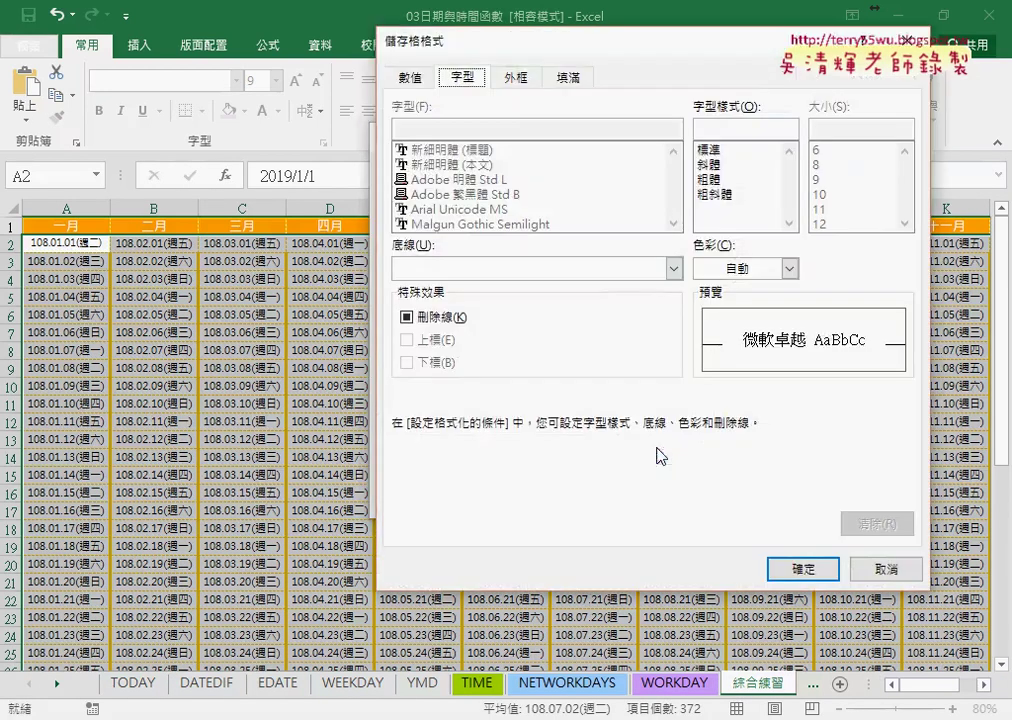
left_click(790, 268)
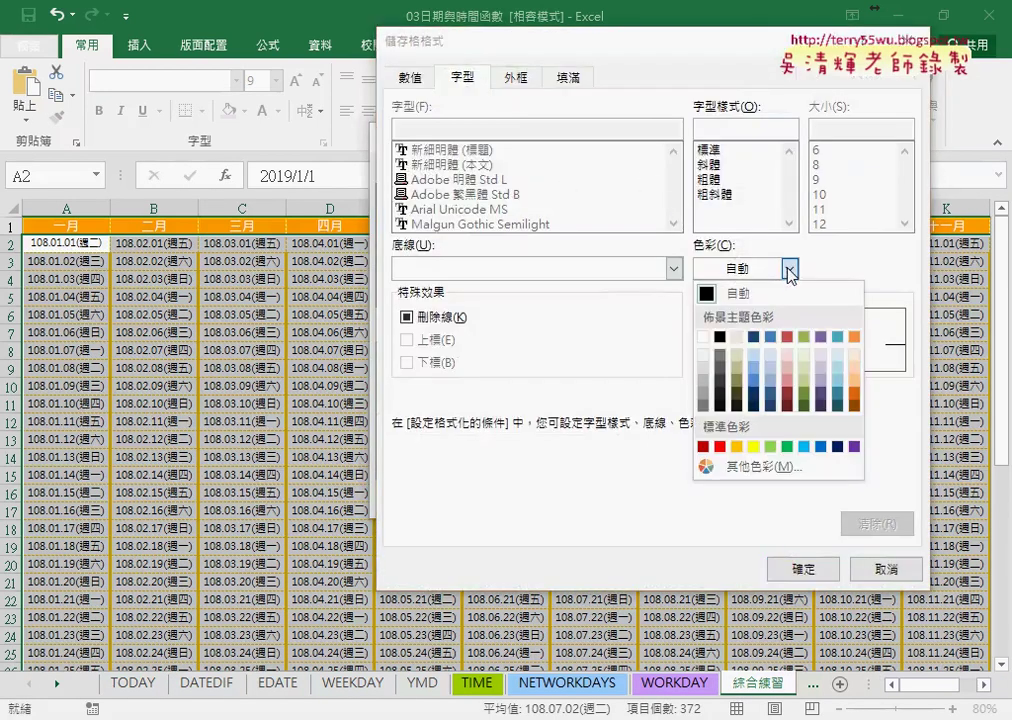
left_click(804, 406)
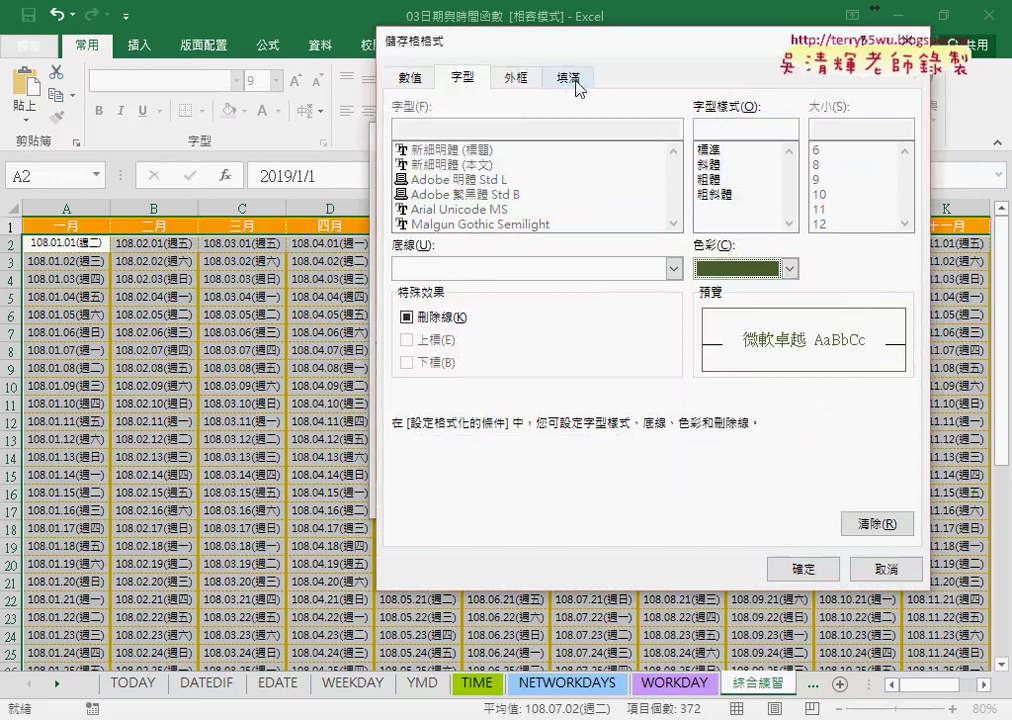
left_click(577, 86)
left_click(518, 186)
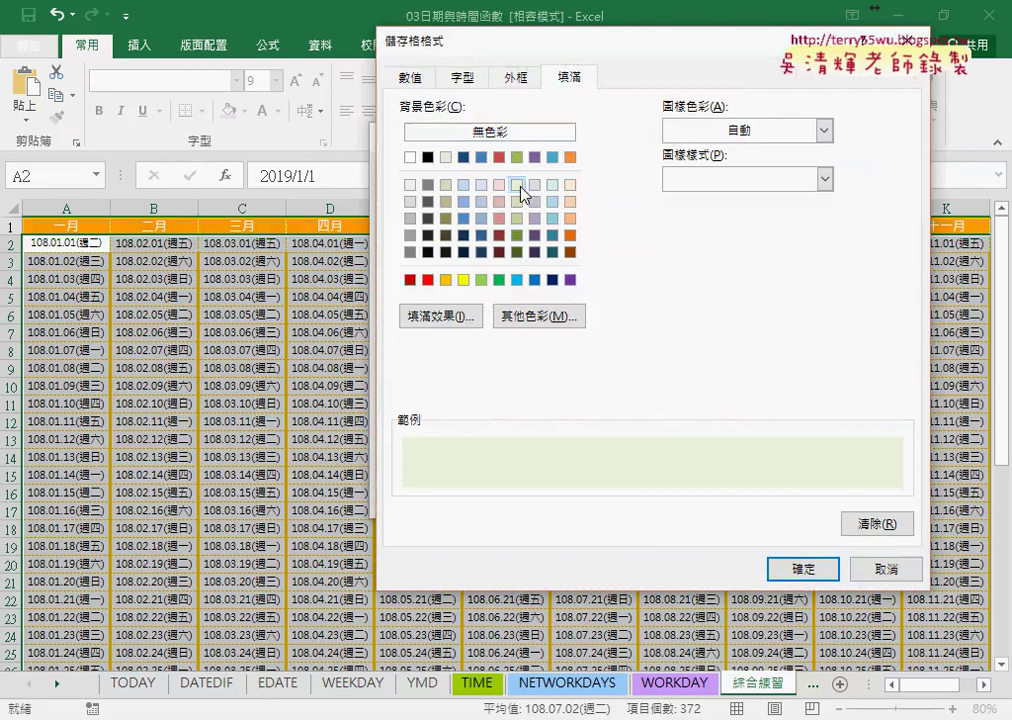
left_click(462, 77)
left_click(566, 82)
left_click(808, 571)
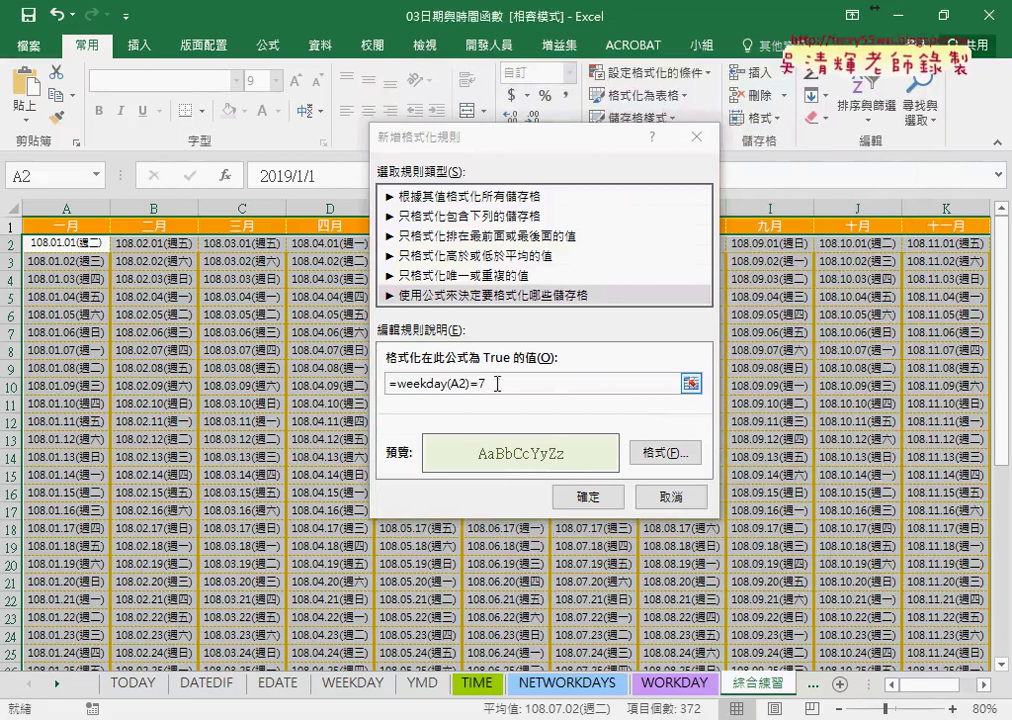
Copy the =weekday(A2)=7 formula for reuse and apply the Saturday rule.
left_click_drag(497, 383, 388, 383)
right_click(432, 383)
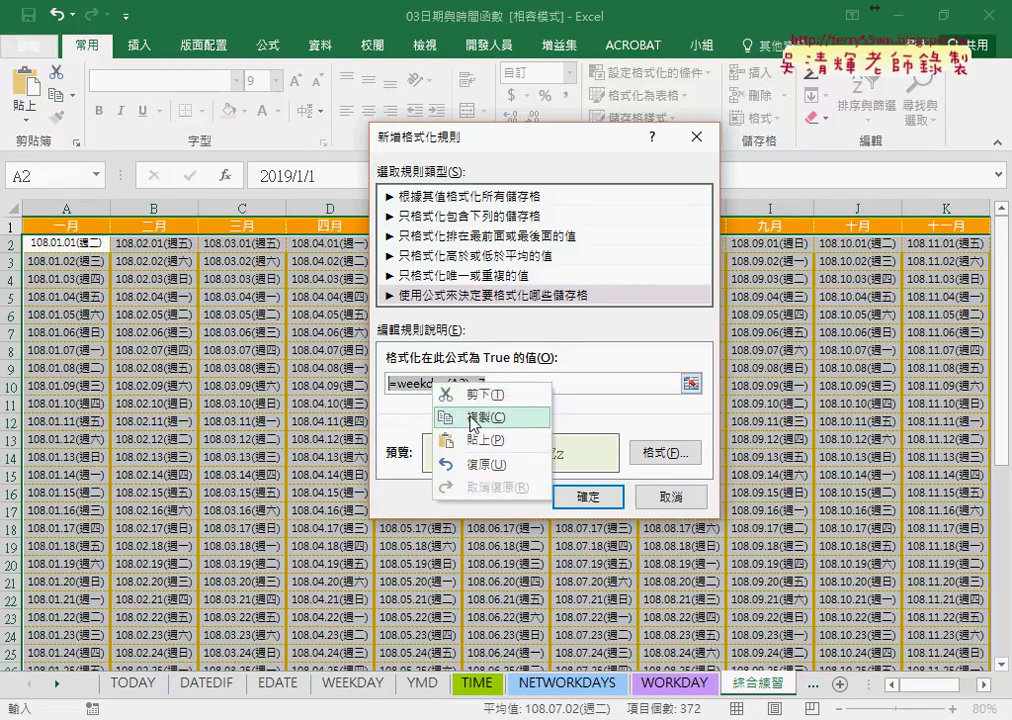
left_click(473, 418)
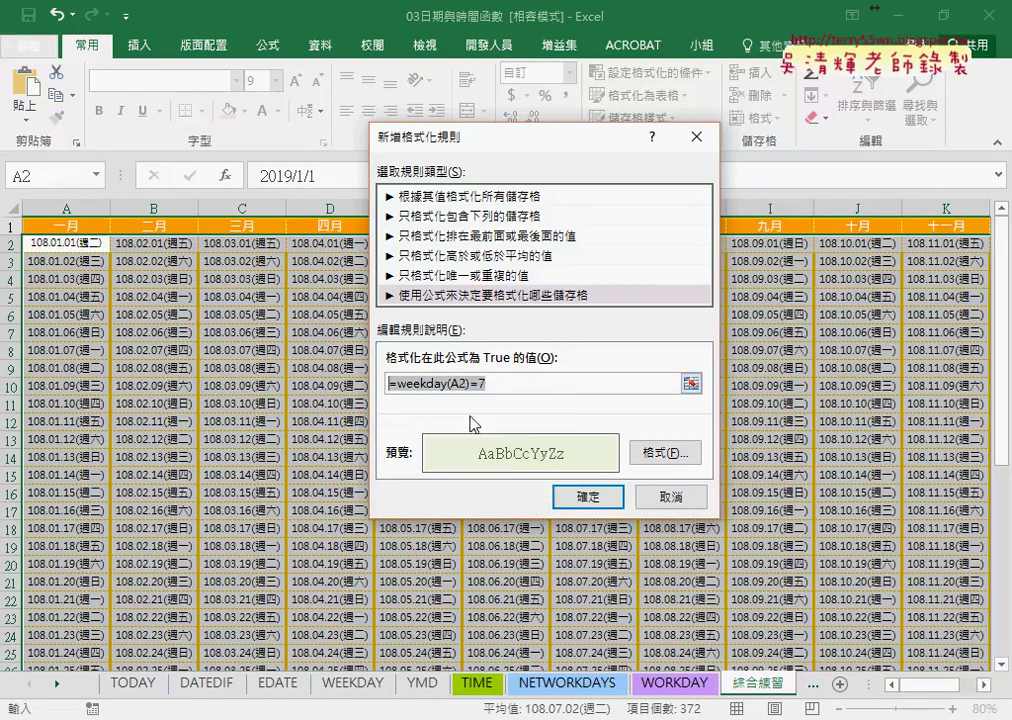
left_click(613, 500)
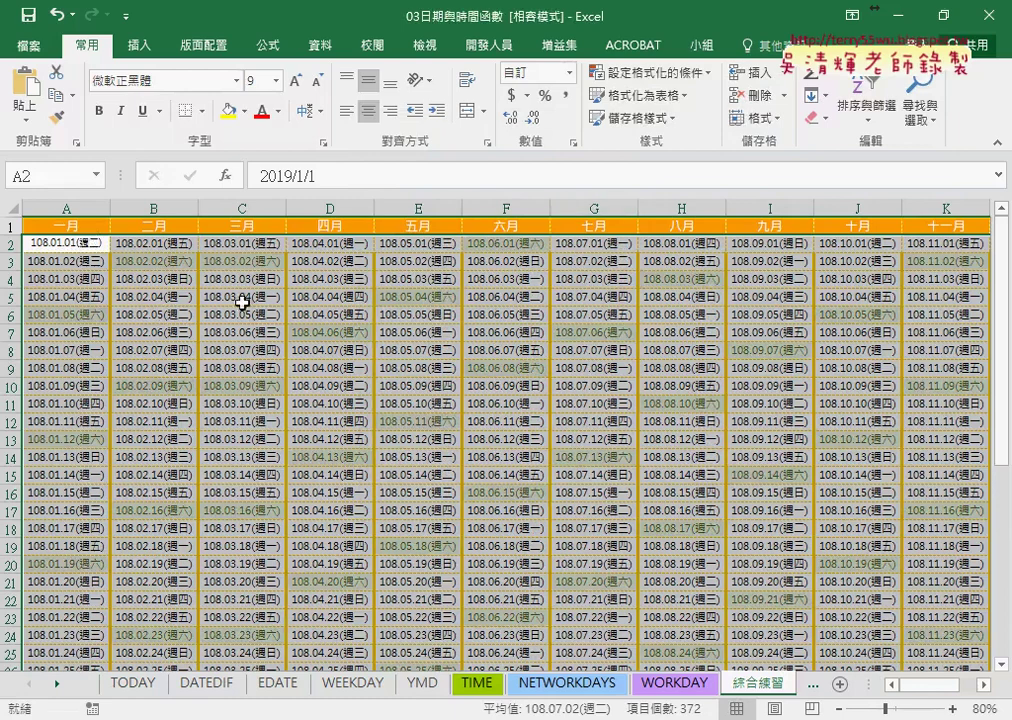
Create a second formula rule reading =weekday(A2)=1 to target Sundays.
left_click(674, 76)
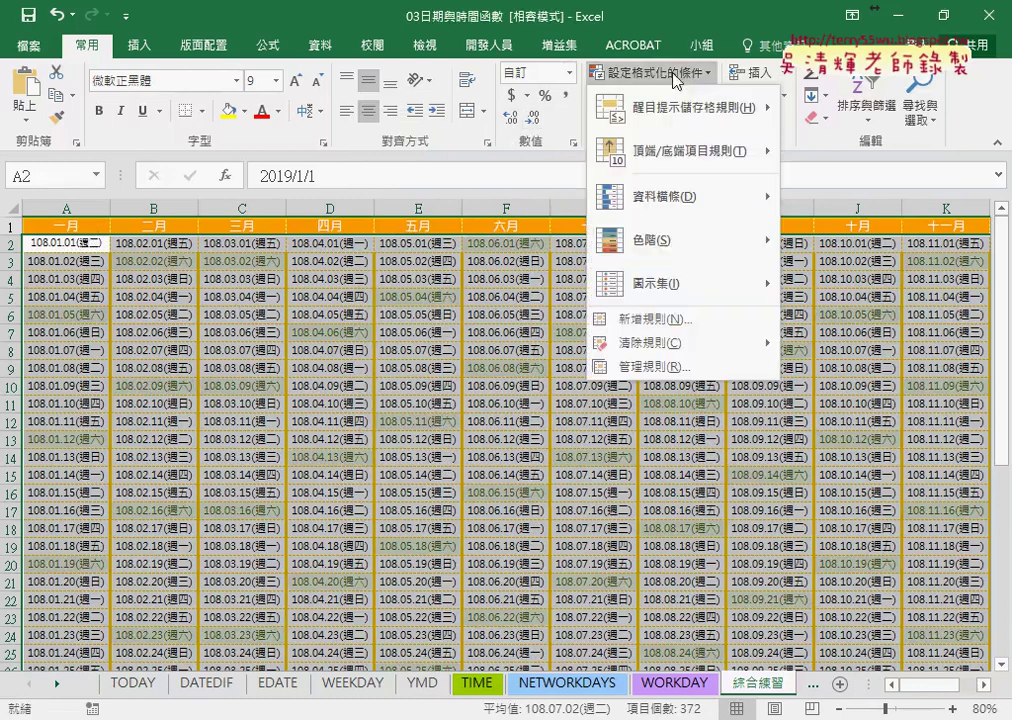
left_click(668, 320)
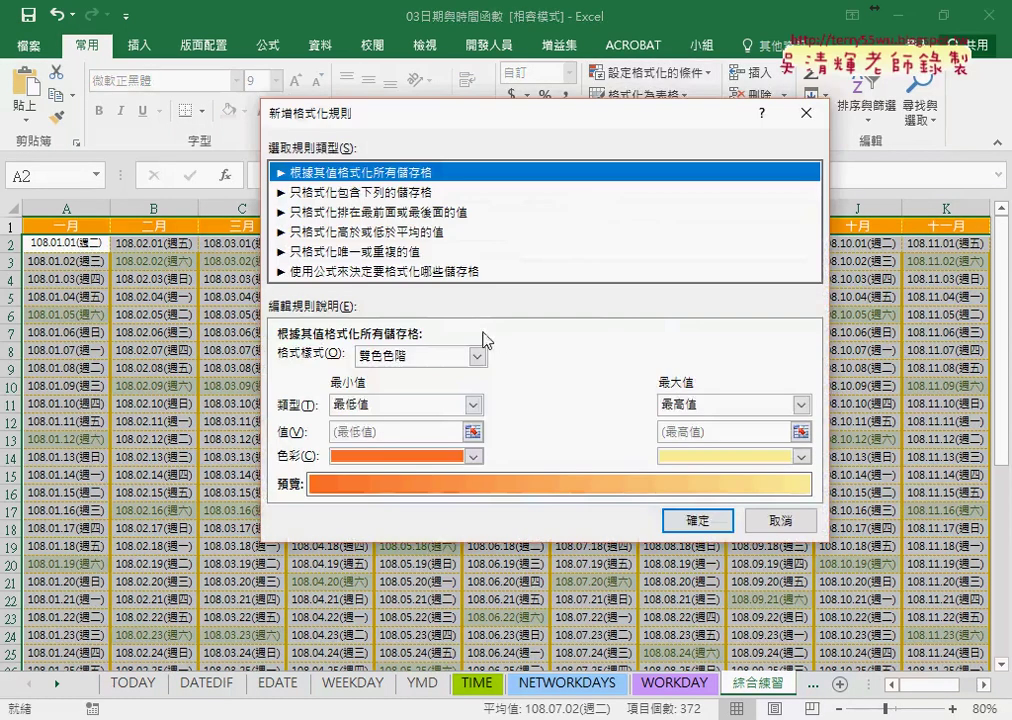
left_click(380, 271)
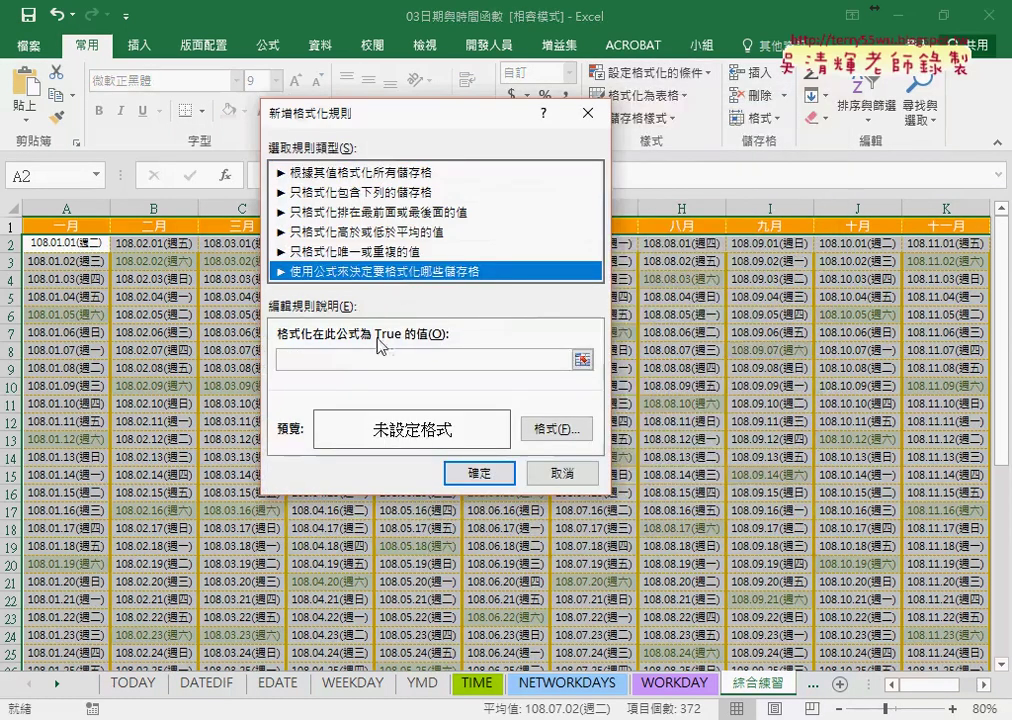
left_click(329, 362)
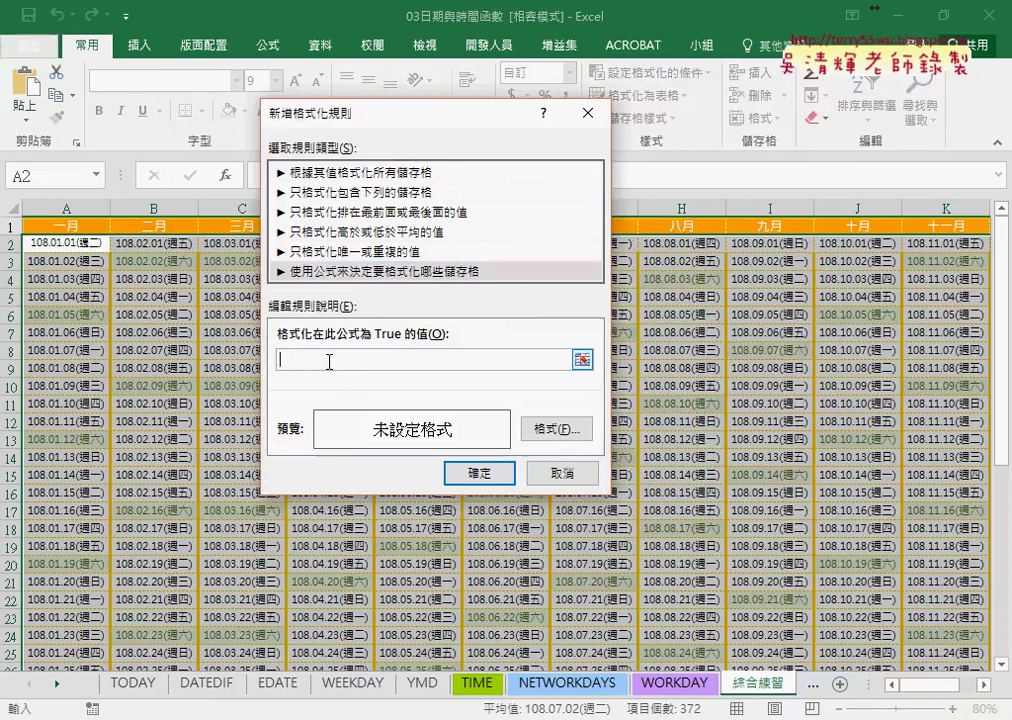
type("=weekday(A2)=7")
key("BackSpace")
type("1")
Give the Sunday rule red text on a yellow fill and apply it.
left_click(570, 432)
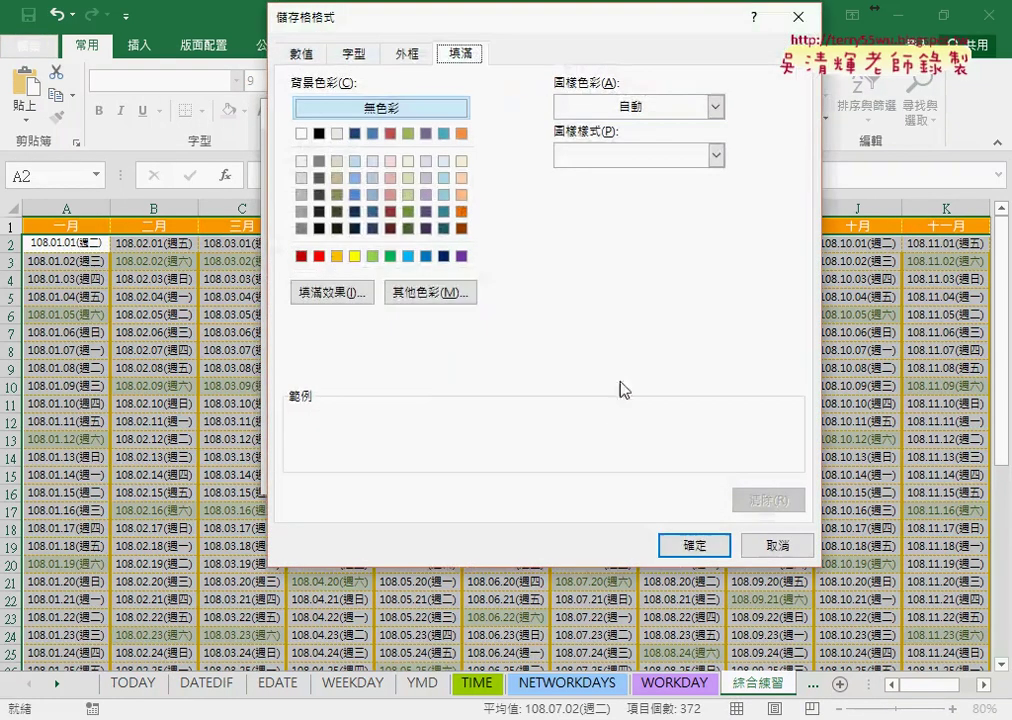
left_click(353, 53)
left_click(680, 244)
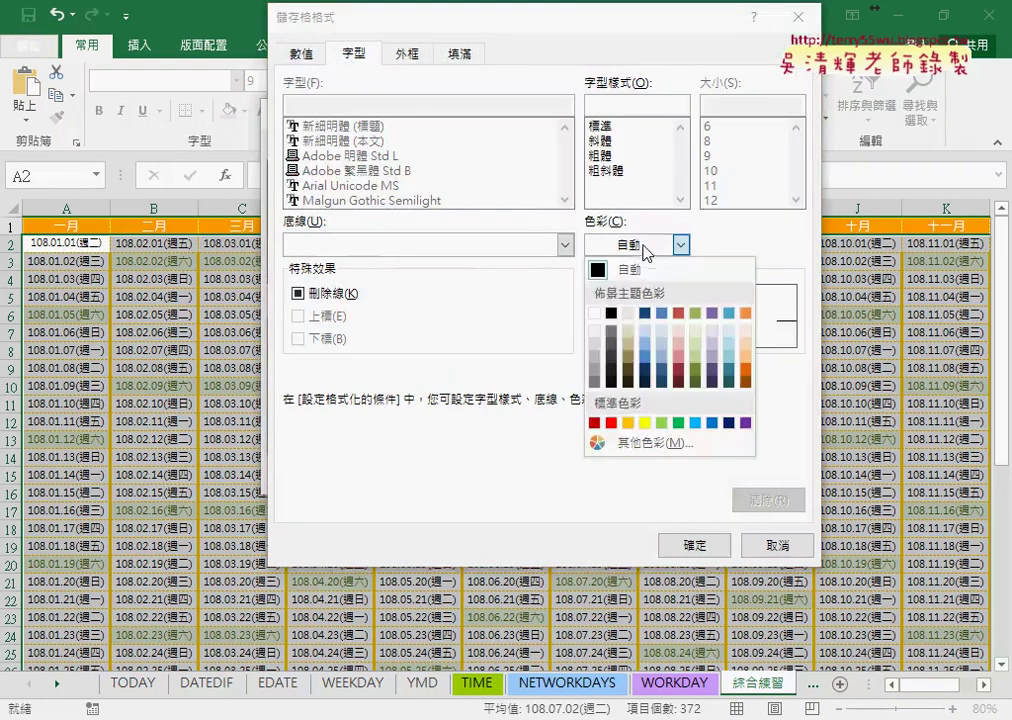
left_click(611, 422)
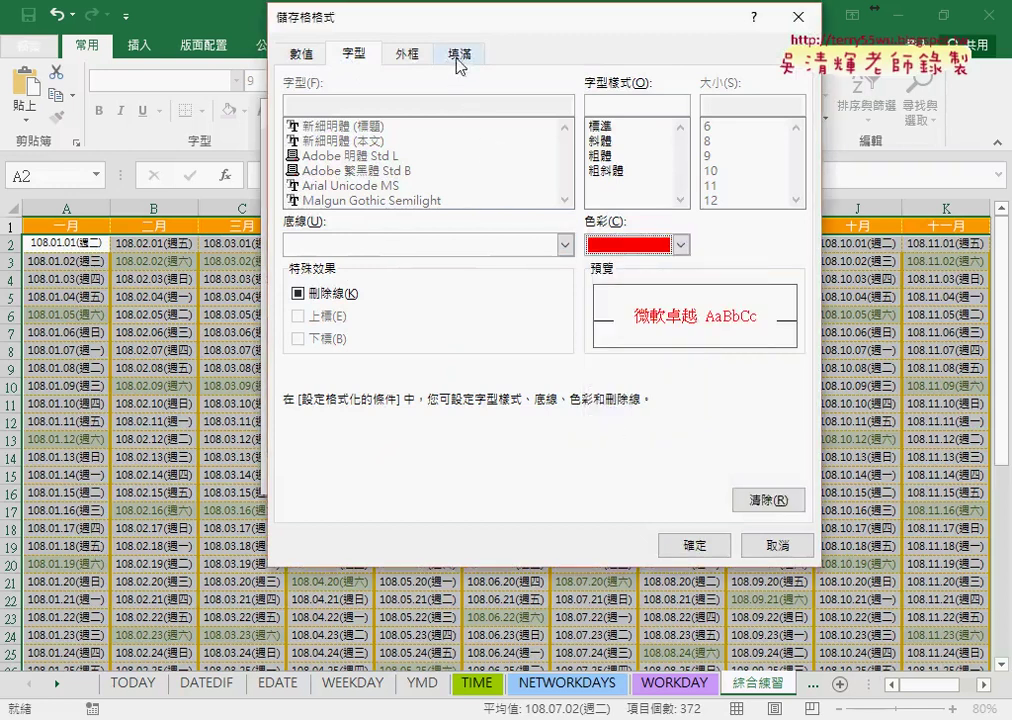
left_click(459, 55)
left_click(354, 256)
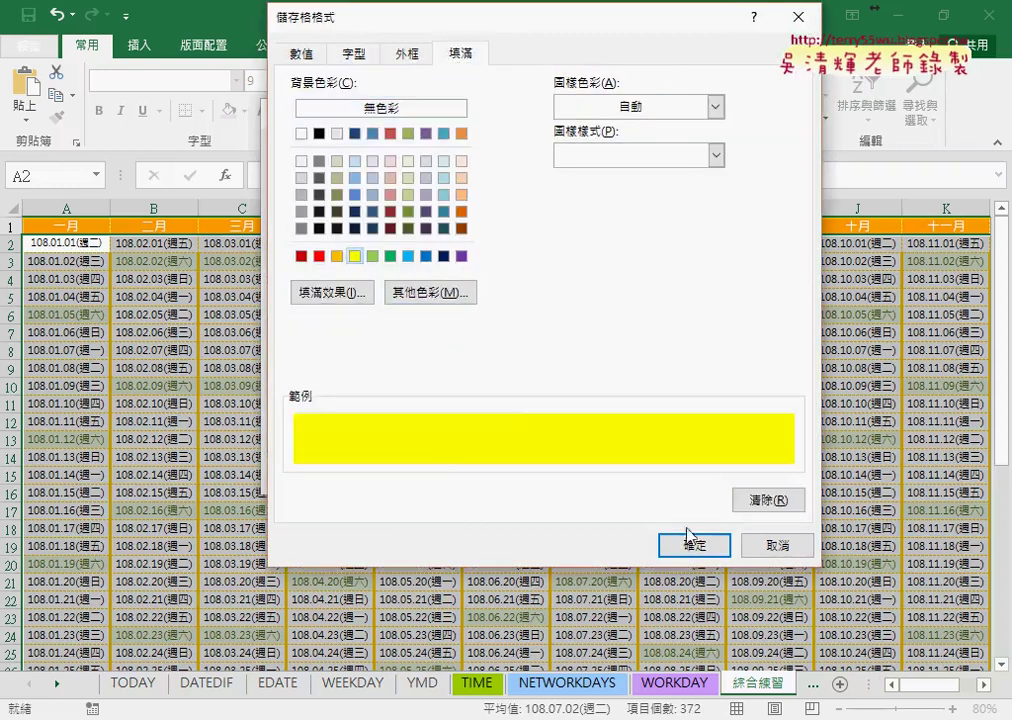
left_click(690, 540)
left_click(481, 476)
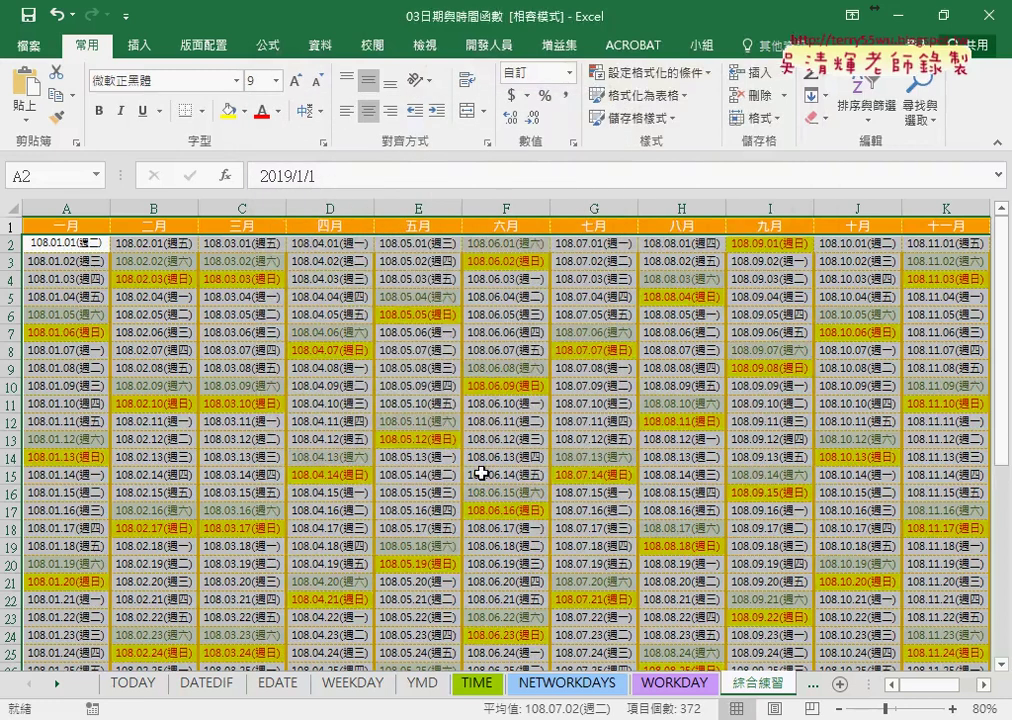